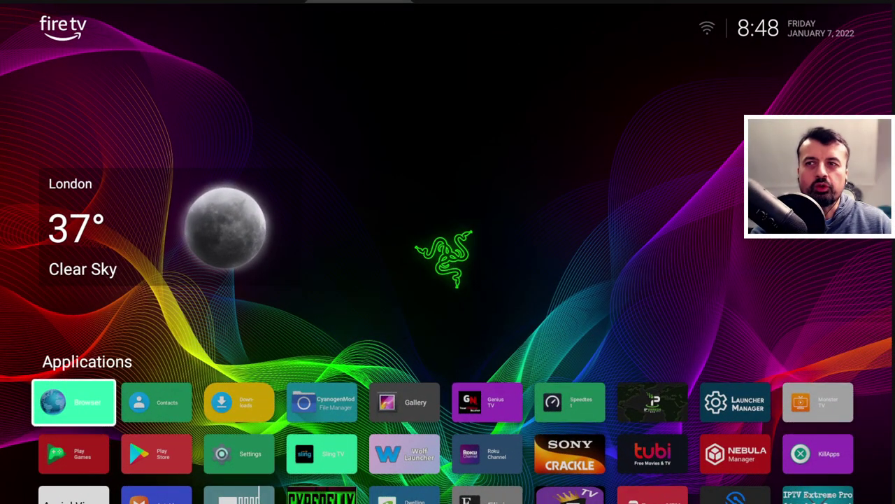
Browse the Fire TV app row from Contacts across to Tubi.
key("Right")
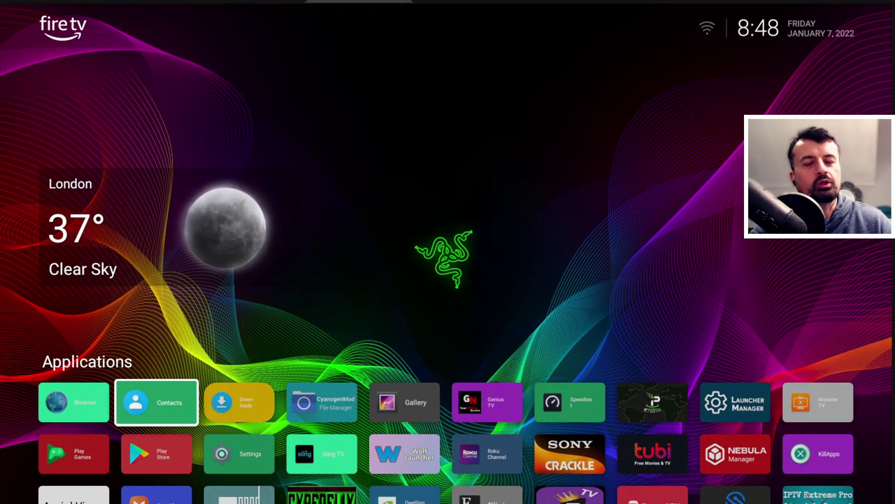
key("Right")
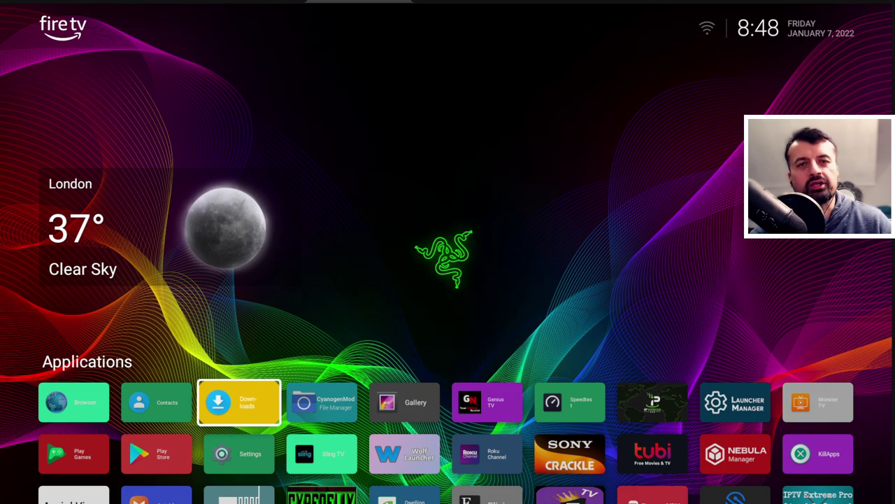
key("Right")
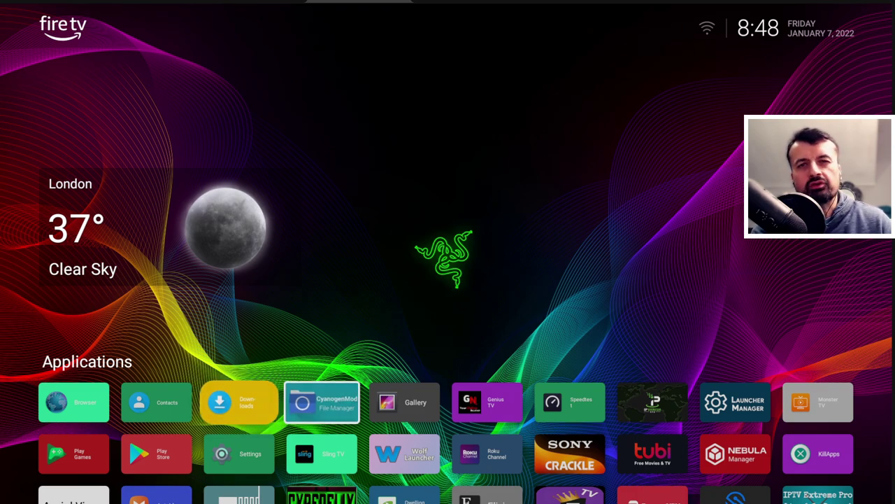
key("Down")
key("Right")
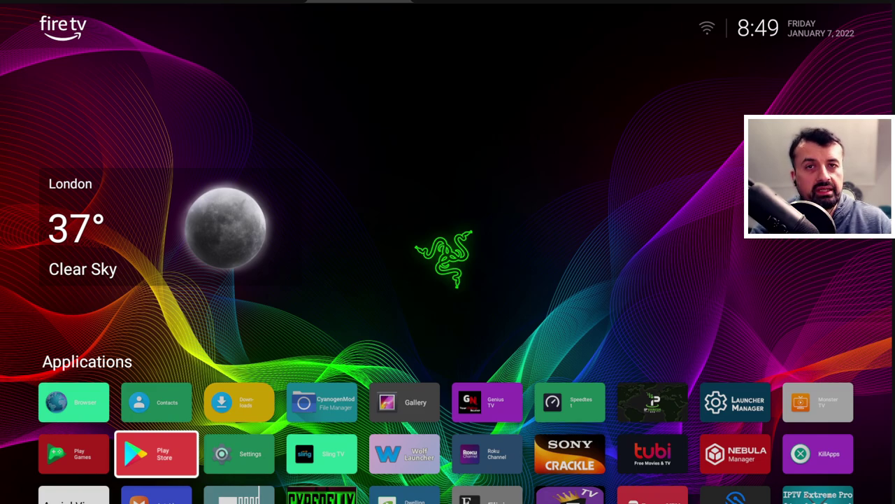
key("Right")
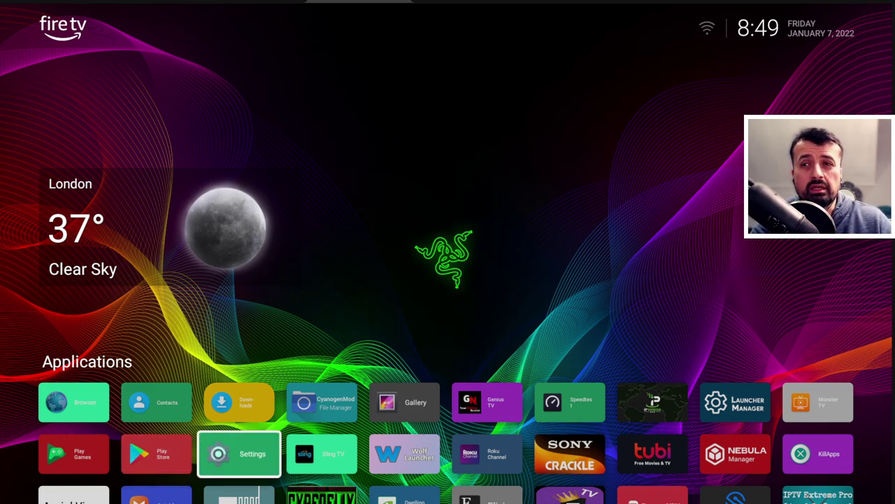
key("Right")
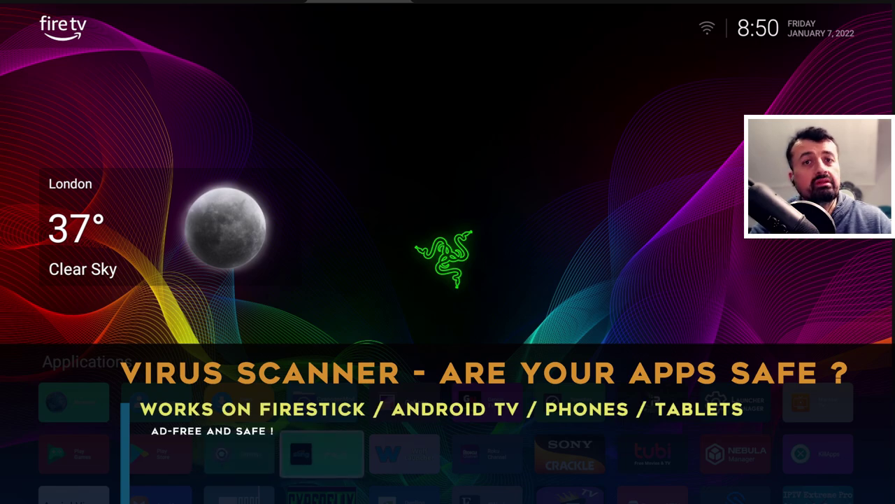
key("Right")
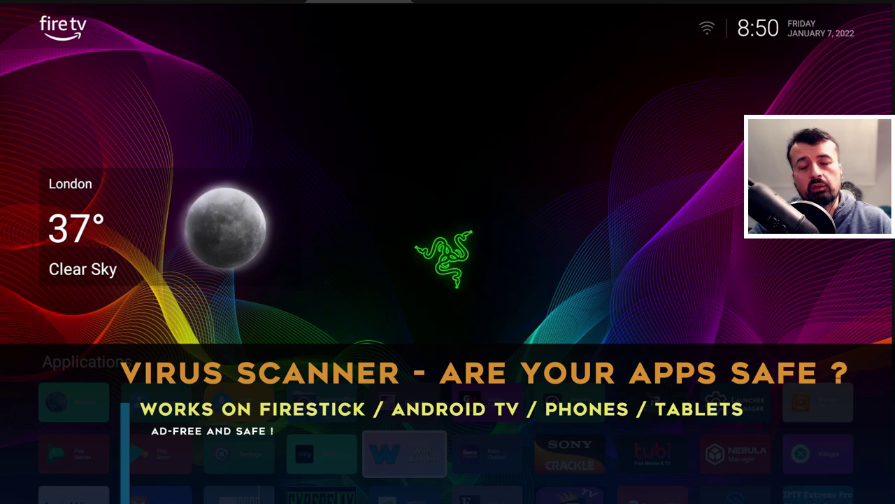
key("Right")
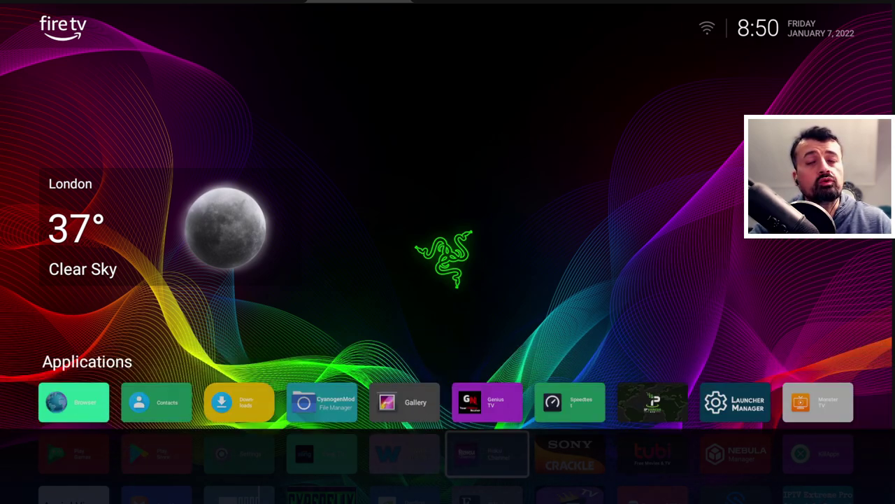
key("Right")
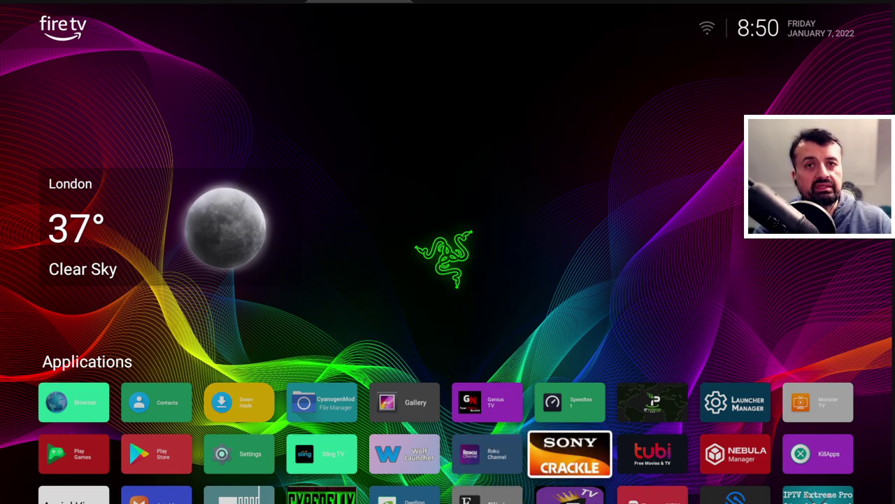
key("Left")
key("Right")
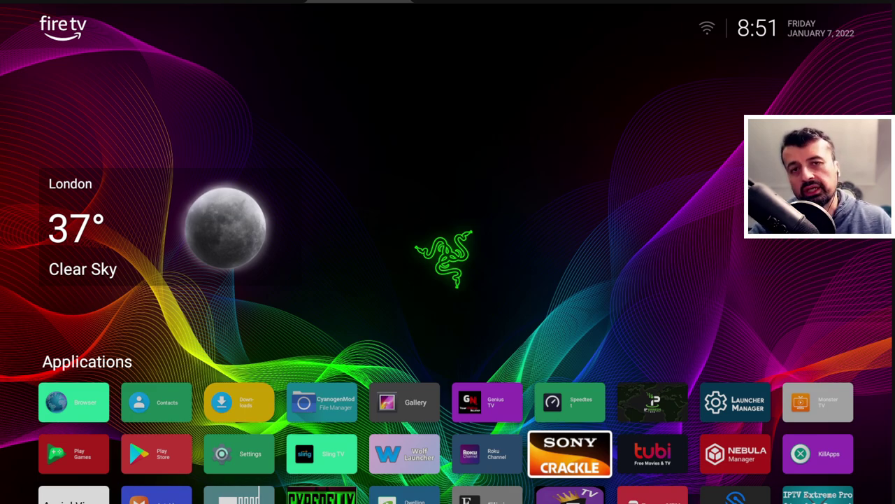
key("Right")
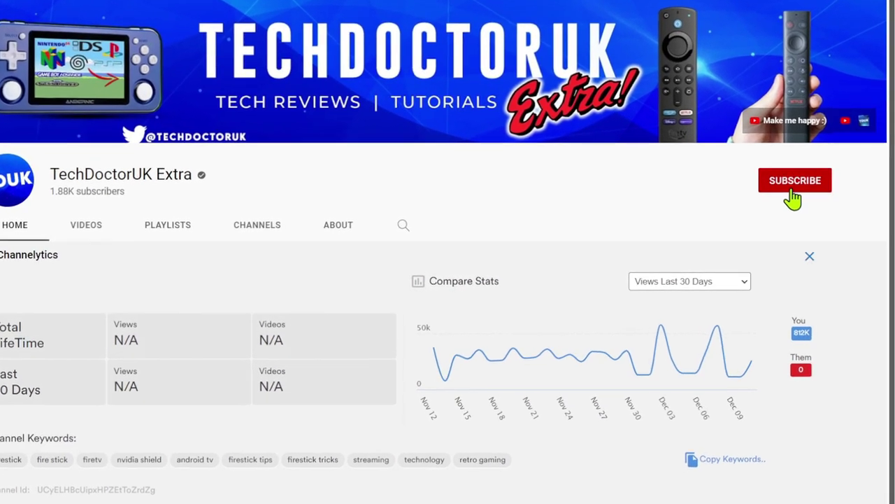
Subscribe to the TechDoctorUK Extra channel and set its notifications to All.
left_click(800, 184)
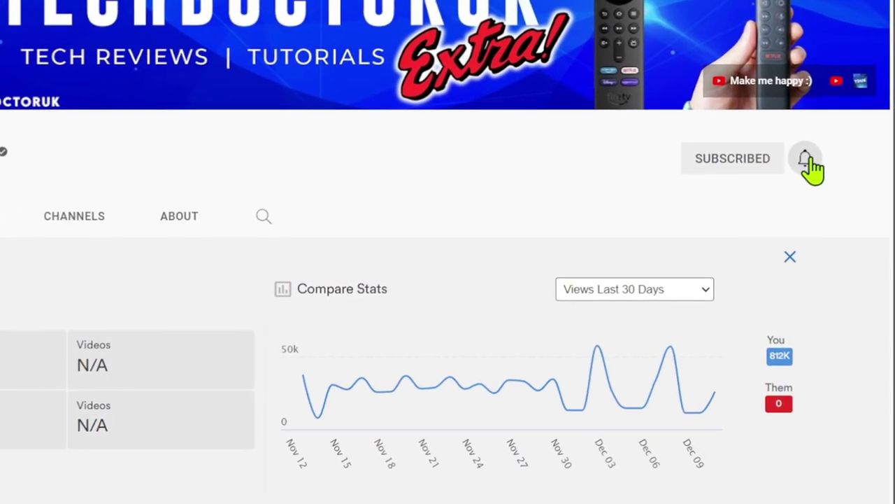
left_click(810, 168)
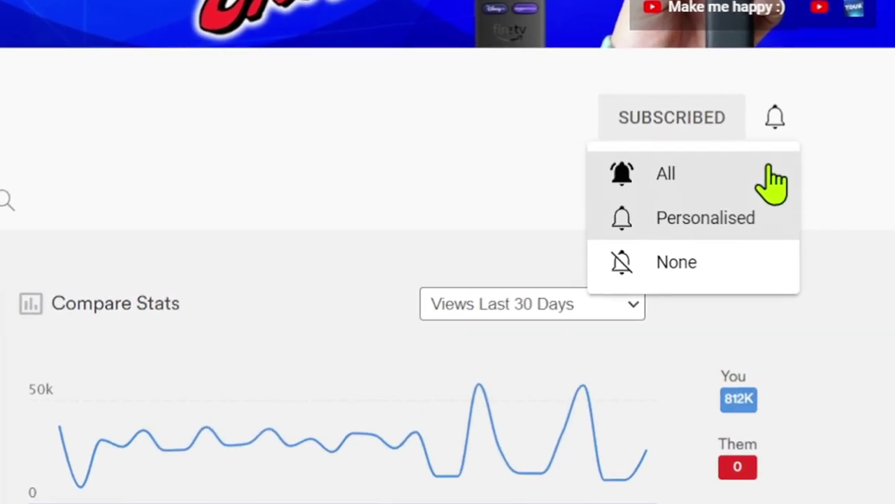
left_click(783, 186)
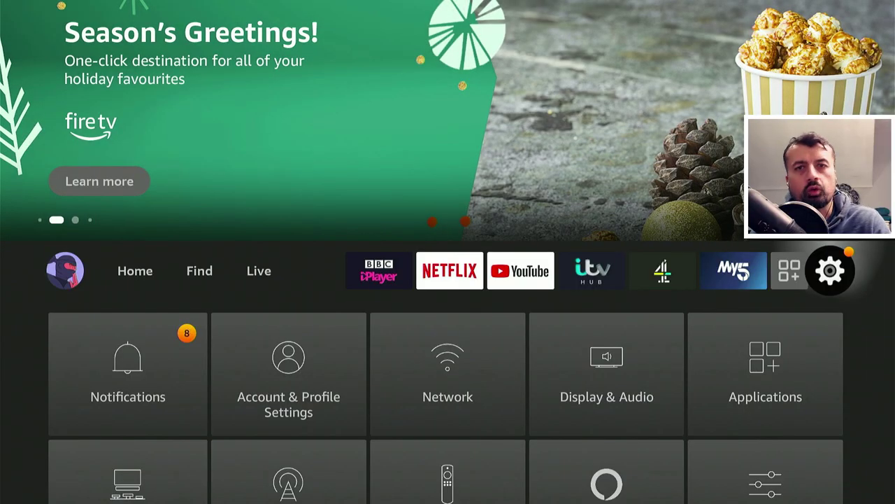
Go to My Fire TV > Developer Options > Install unknown apps and highlight Downloader (ON).
key("Down")
key("Down")
key("Down")
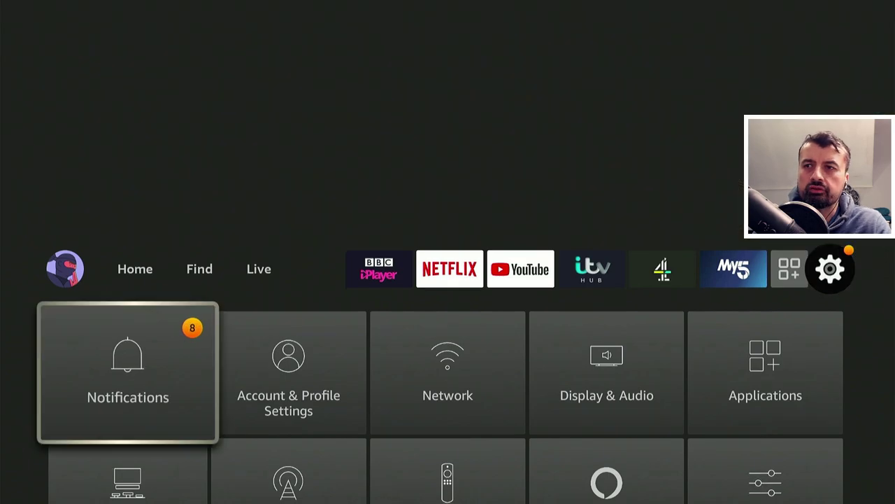
key("Return")
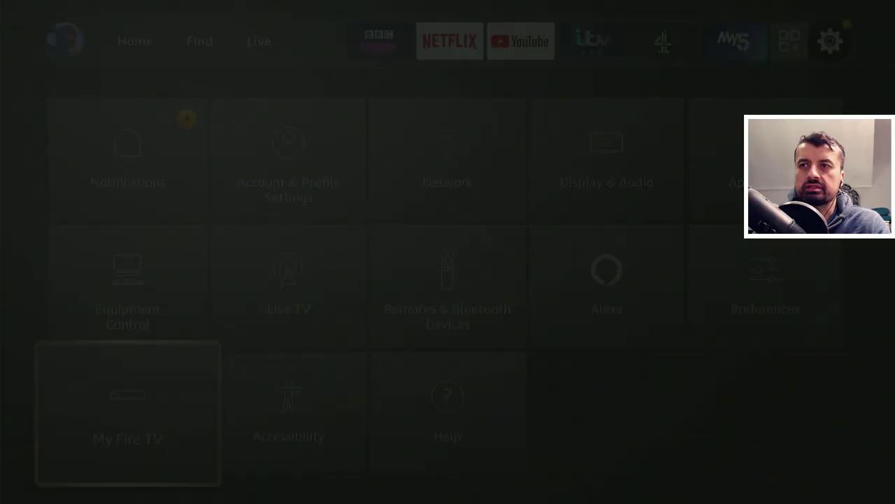
key("Down")
key("Down")
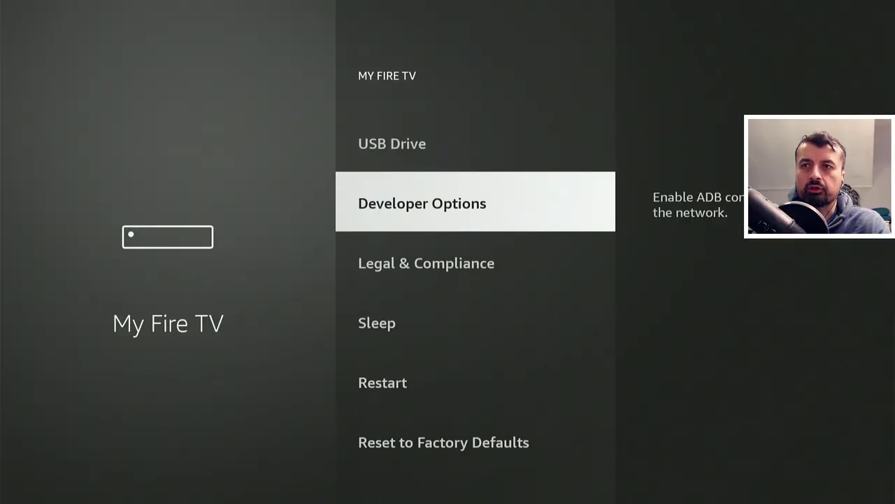
key("Return")
key("Down")
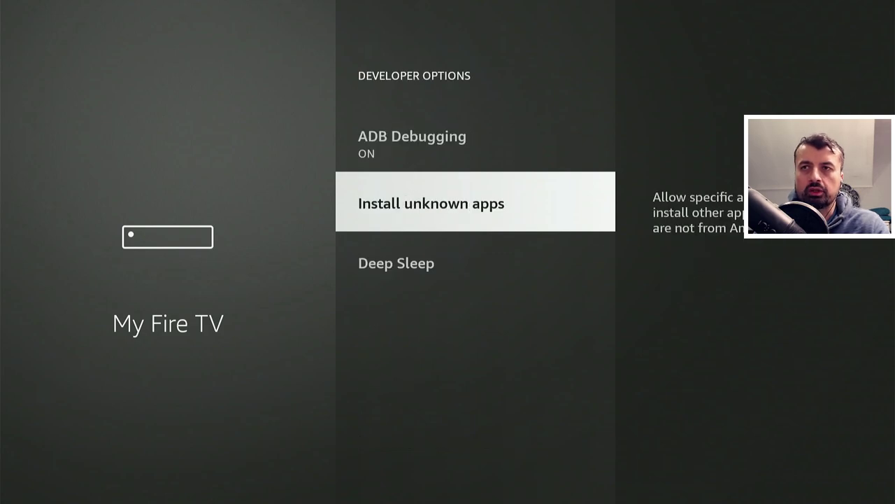
key("Return")
key("Down")
key("Down")
key("Down")
key("Down")
key("Down")
key("Down")
key("Down")
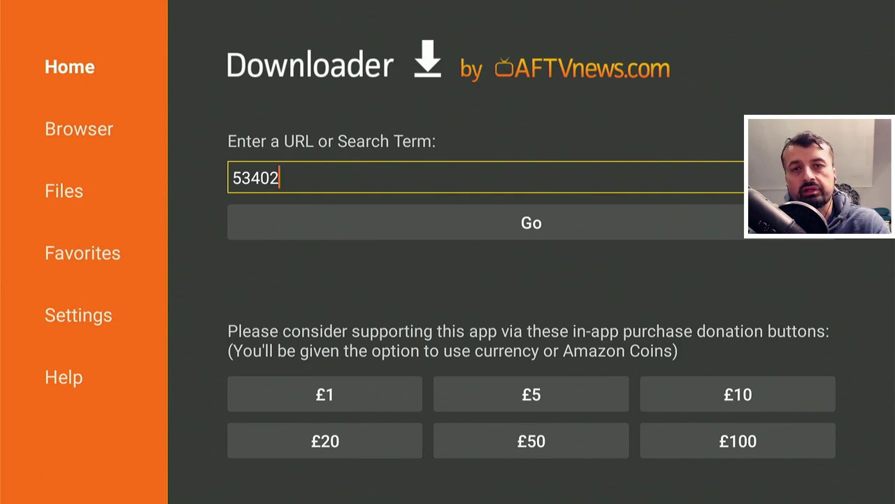
Load code 53402 in Downloader and open the TechDoctorUK site's navigation menu.
key("Up")
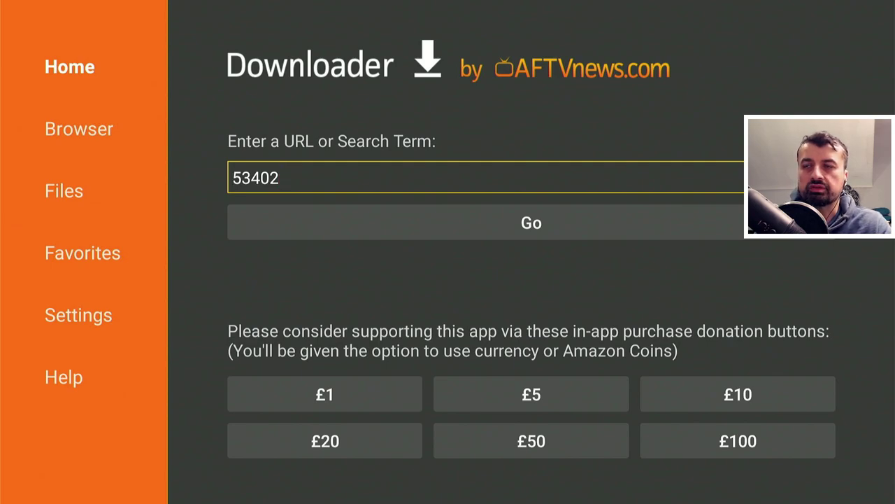
key("Down")
key("Down")
key("Return")
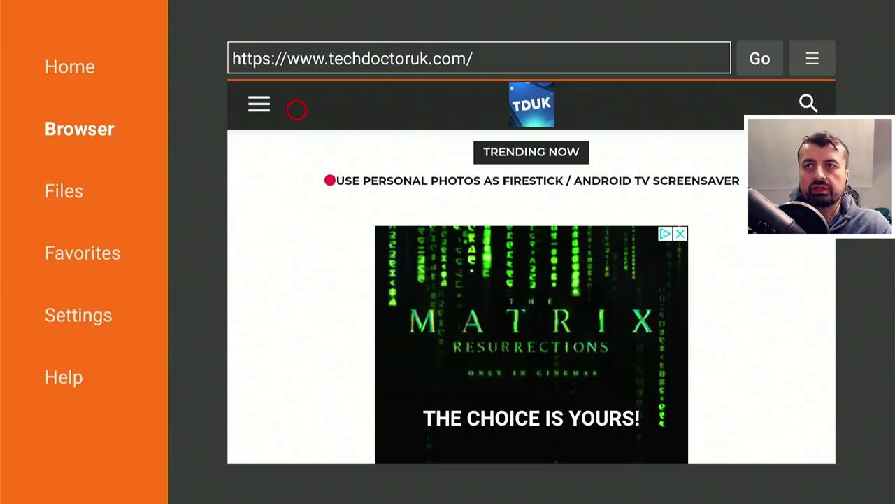
left_click(263, 109)
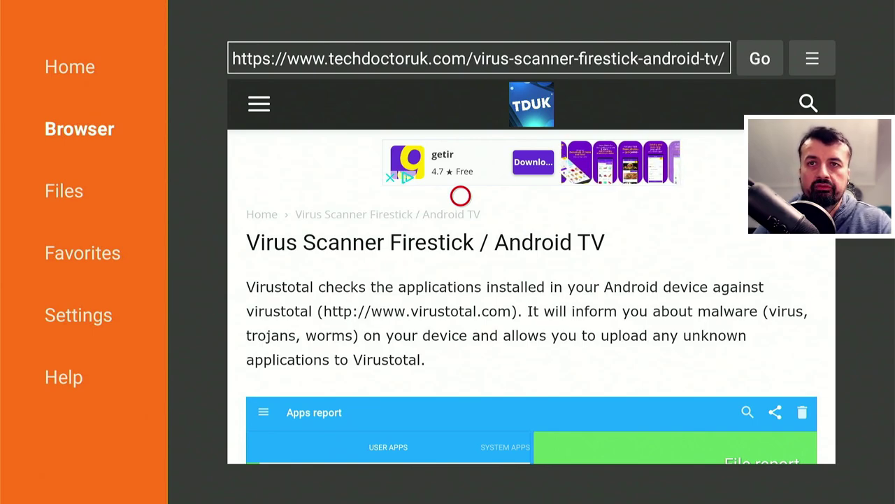
Scroll down the Virus Scanner article and open the Virus Total (No Mouse Toggle) link.
scroll(461, 443, "down", 10)
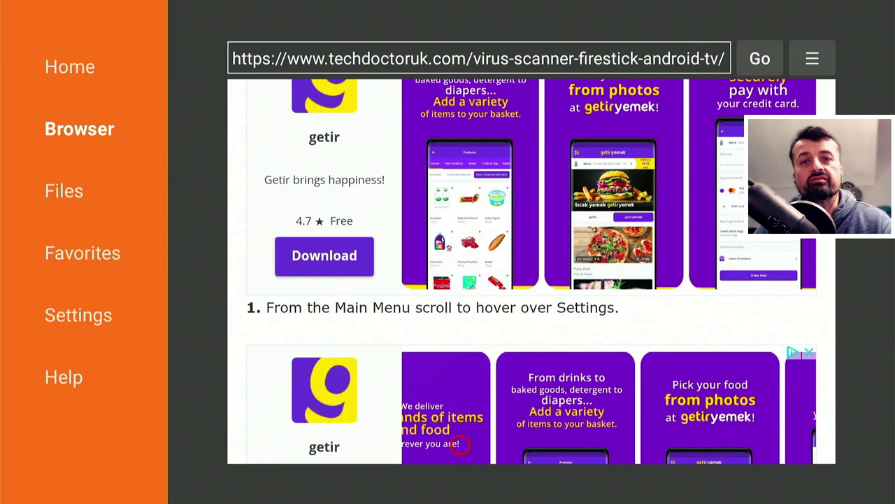
scroll(460, 444, "down", 8)
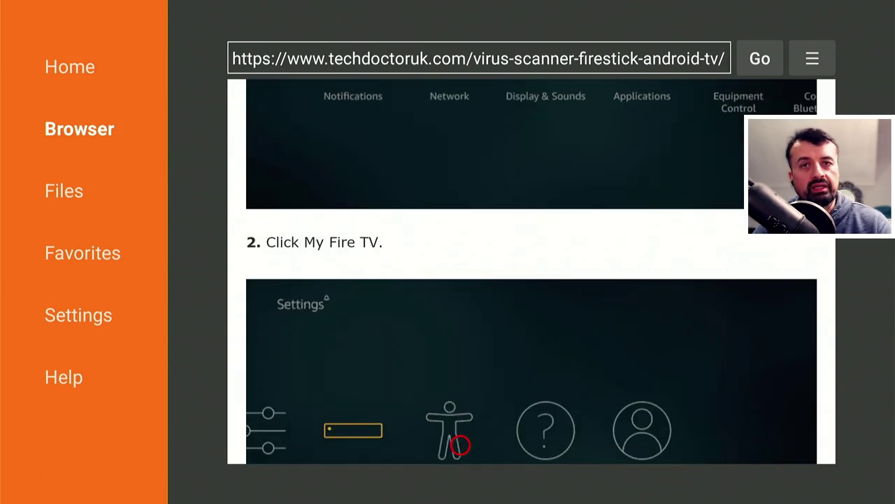
scroll(461, 444, "down", 2)
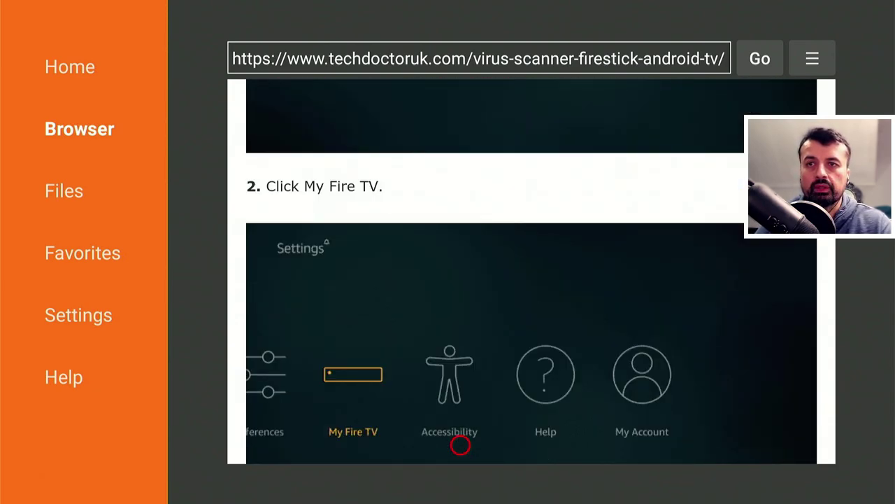
scroll(461, 445, "down", 6)
scroll(460, 445, "down", 5)
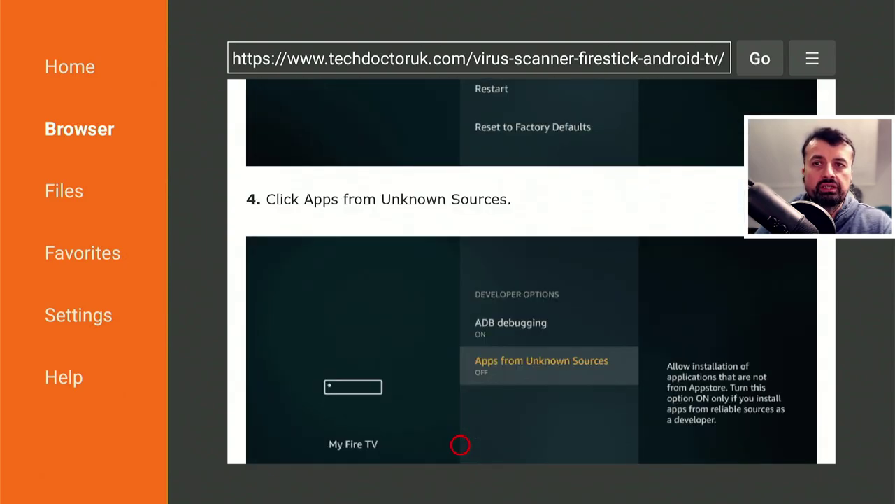
scroll(406, 445, "down", 3)
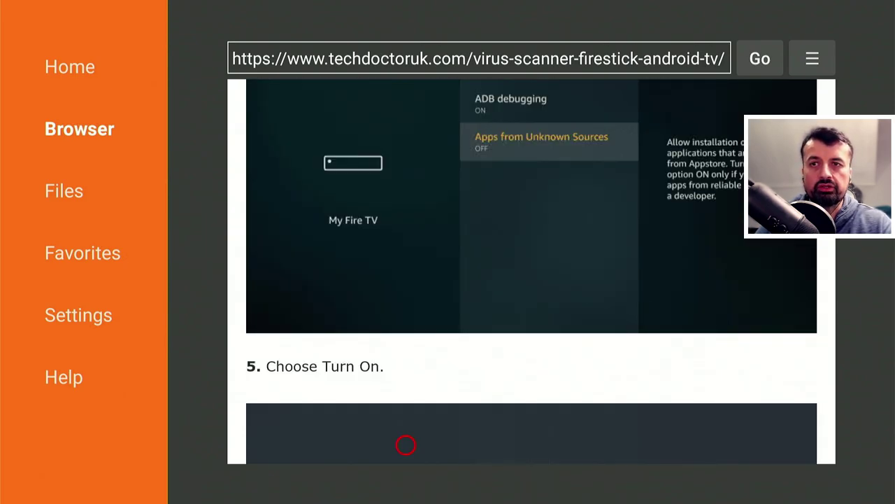
scroll(406, 445, "down", 11)
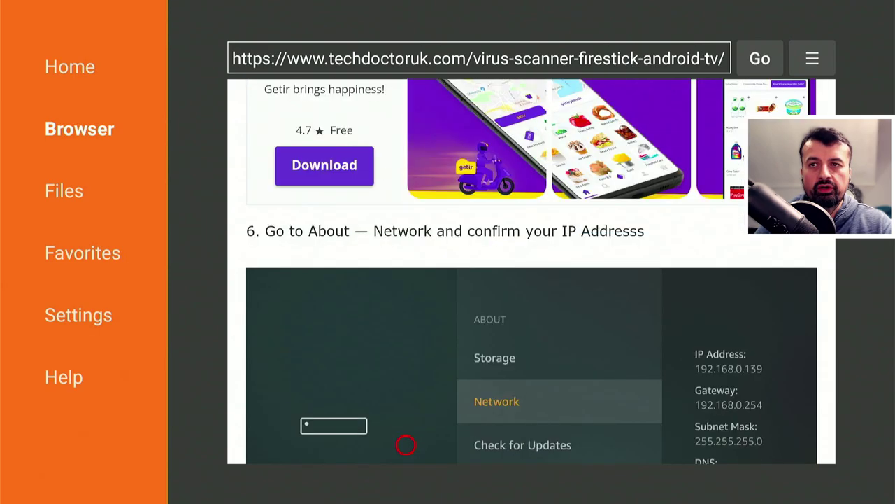
scroll(406, 445, "down", 8)
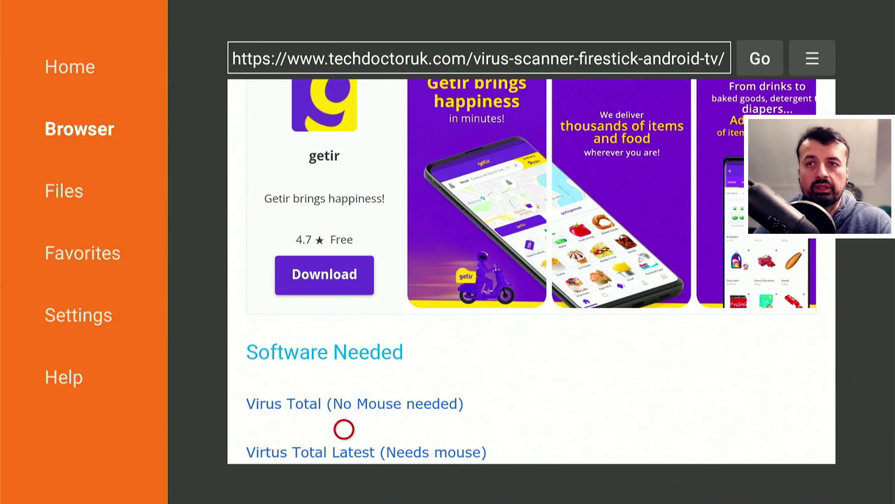
left_click(344, 392)
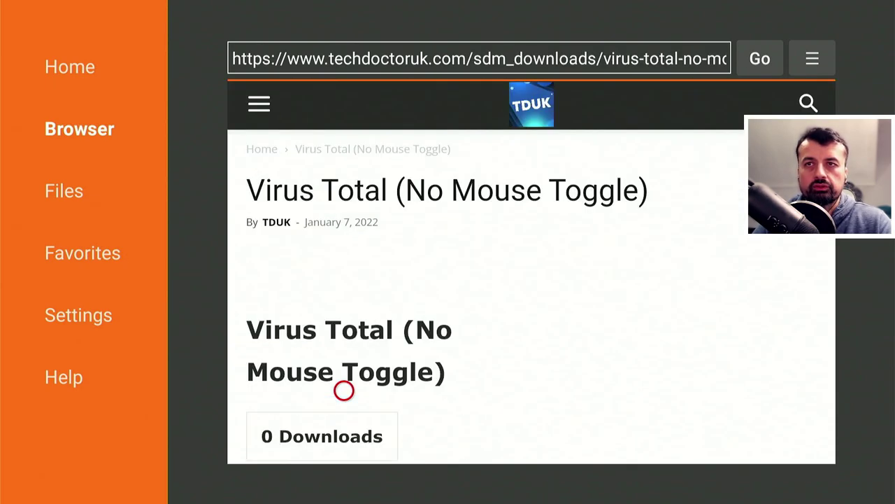
Scroll down and fetch the VirusTotal APK with Download Now!
scroll(343, 444, "down", 3)
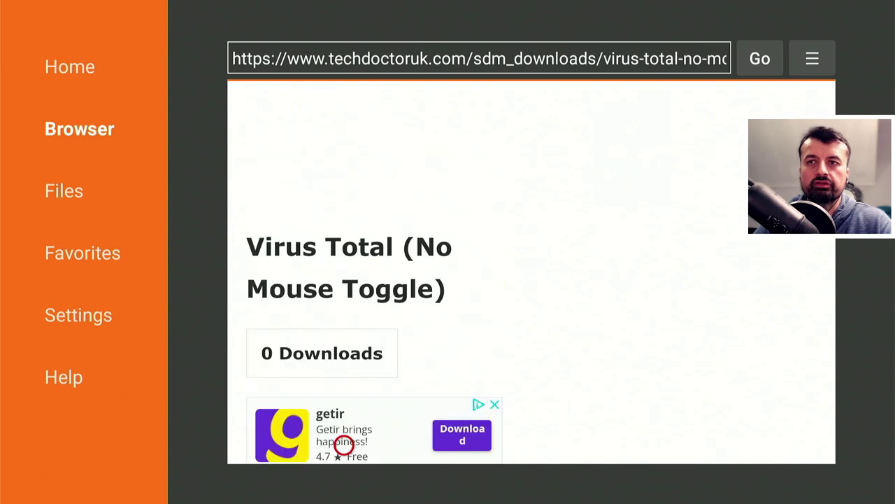
scroll(344, 444, "down", 4)
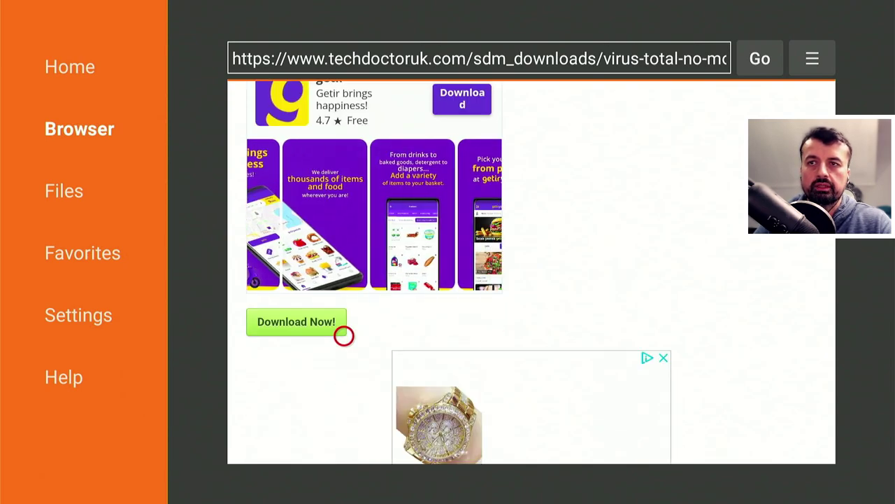
left_click(297, 335)
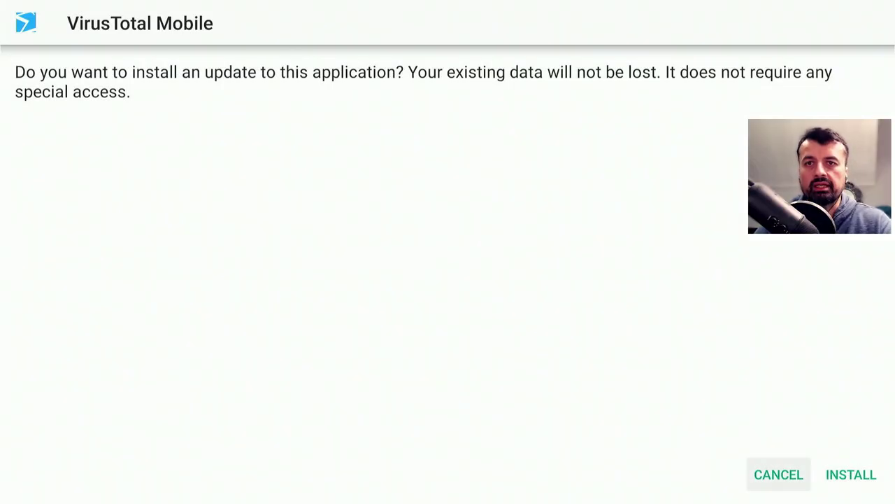
key("Right")
Install VirusTotal Mobile, launch it from the home screen and dismiss the Google Play services warning.
key("Return")
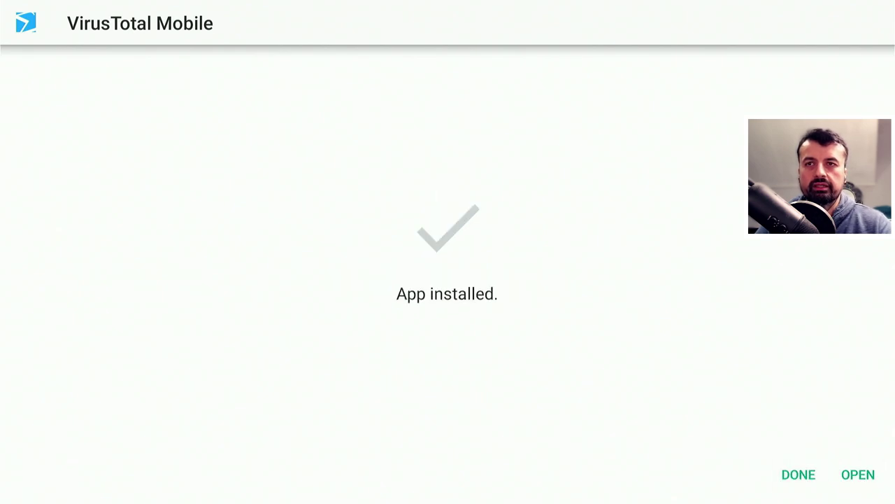
key("Return")
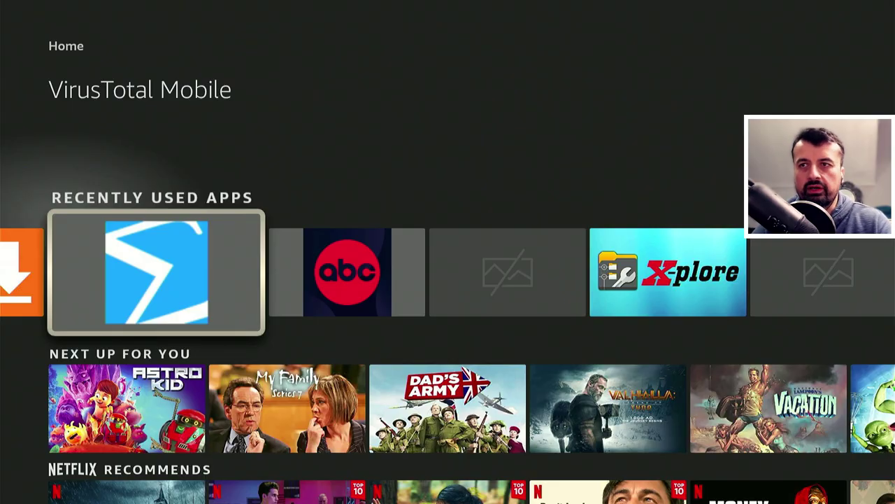
key("Return")
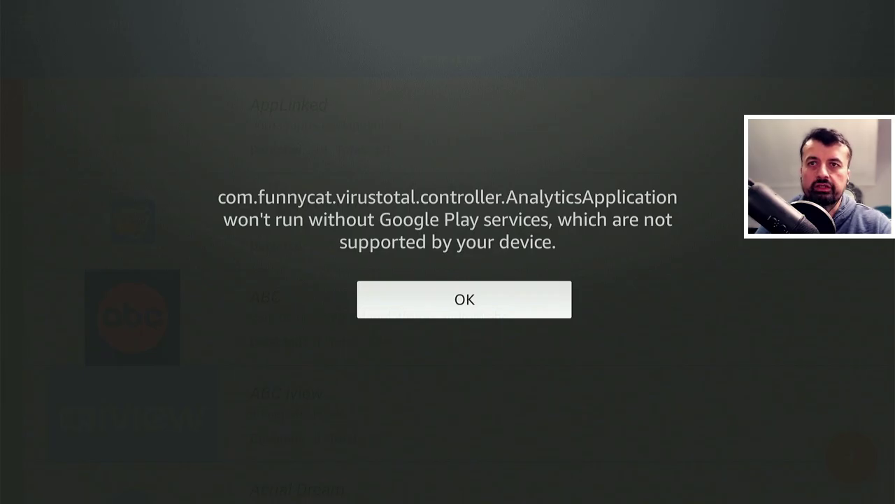
key("Return")
Browse the Apps report list through Aerial Dream, Aurora Store, Ivacy, JustWatchTV, then open AppLinked's report.
left_click(448, 125)
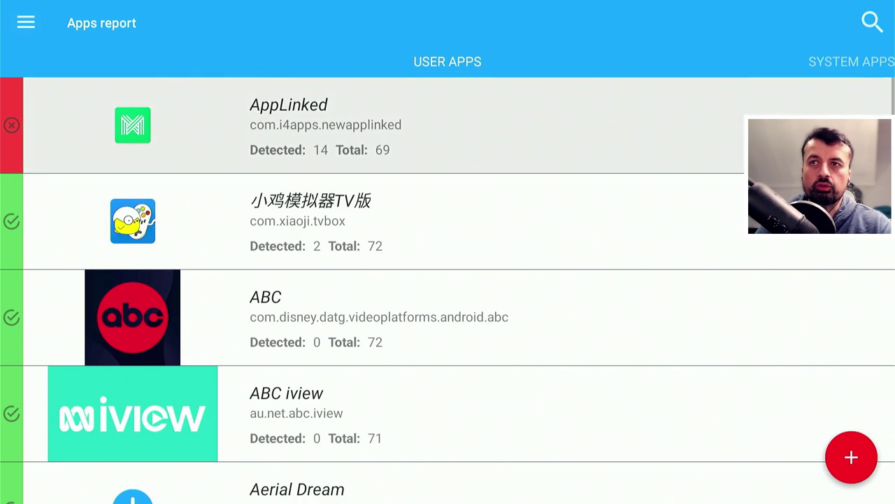
key("Down")
key("Down")
key("Down")
key("Down")
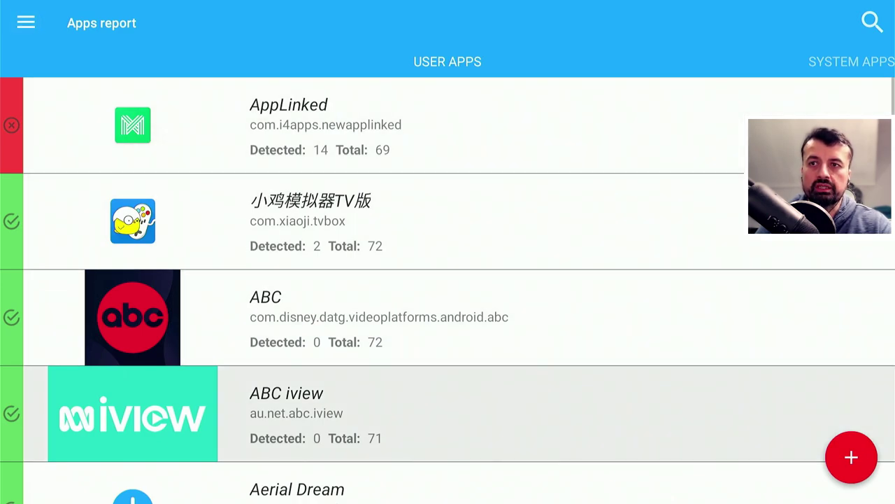
key("Down")
key("Down")
key("Down")
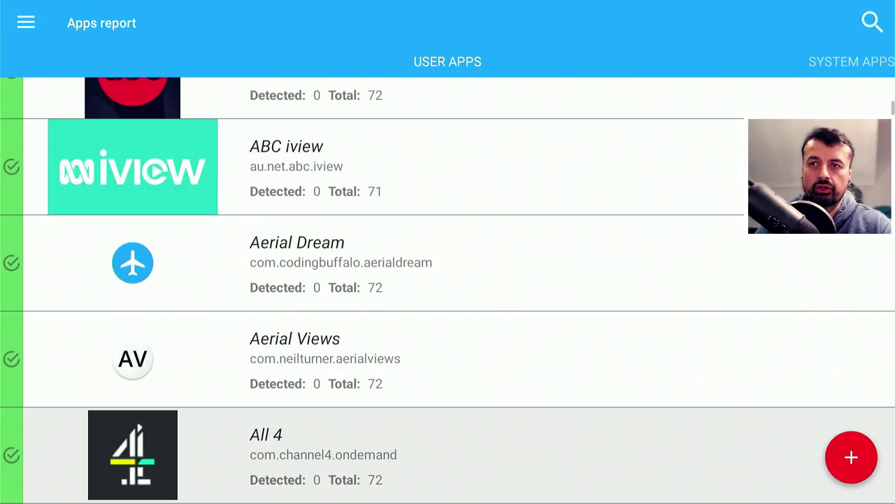
key("Down")
key("Down")
key("Down")
key("Down")
key("Down")
key("Down")
key("Down")
key("Down")
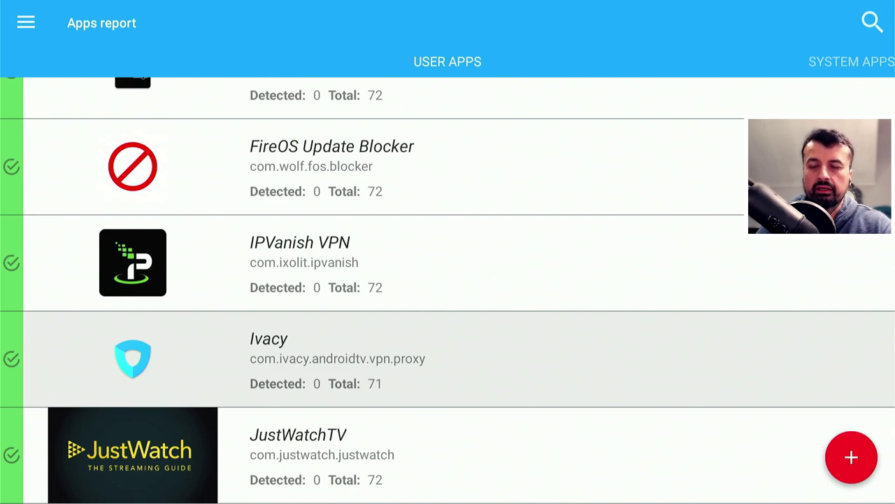
key("Down")
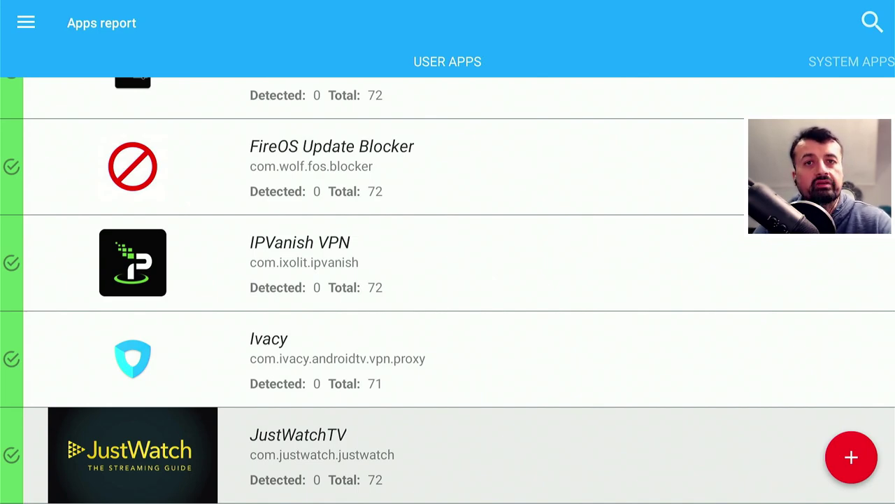
key("Up")
key("Up")
key("Up")
key("Up")
key("Up")
key("Up")
key("Up")
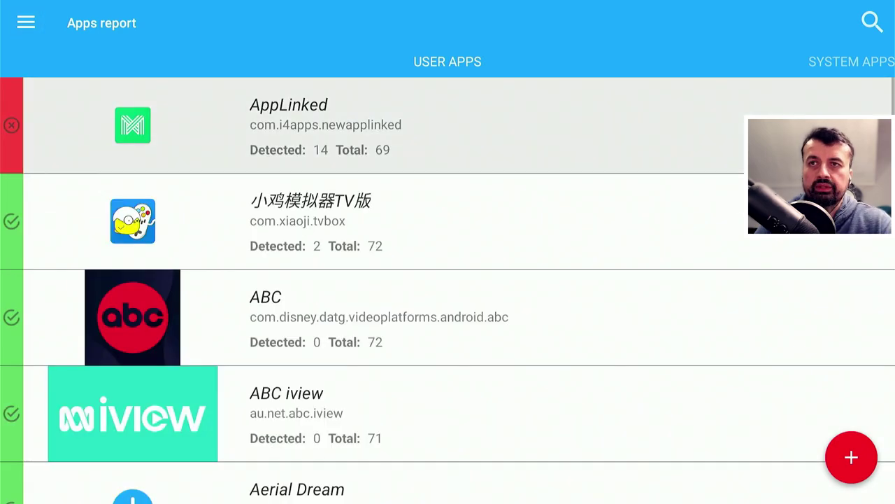
key("Up")
key("Down")
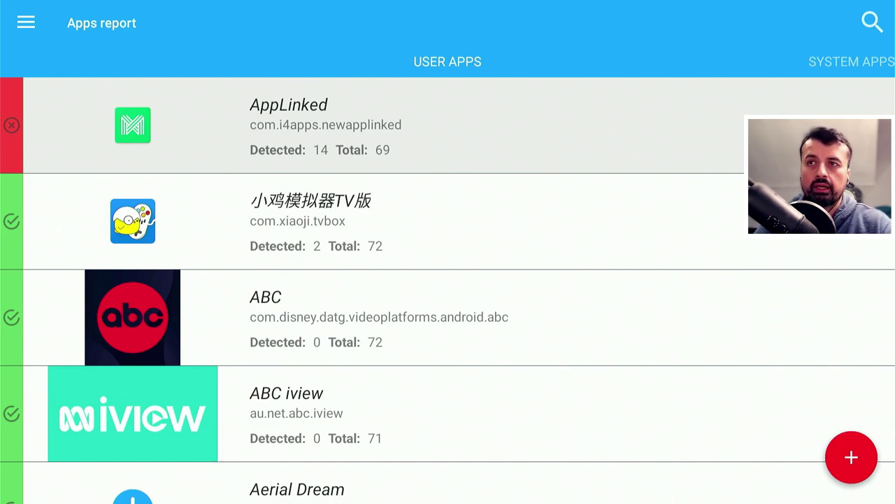
key("Down")
key("Up")
key("Return")
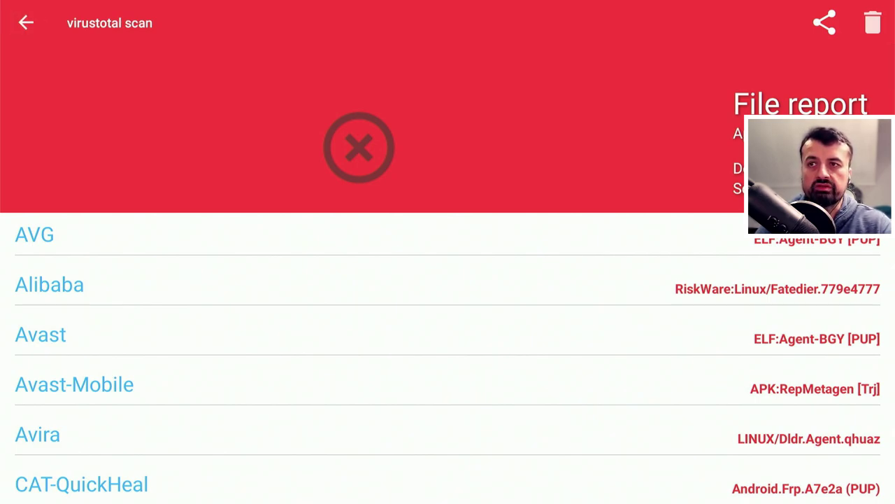
Scroll through AppLinked's engine verdicts, then go back to the Apps report list.
scroll(447, 350, "down", 5)
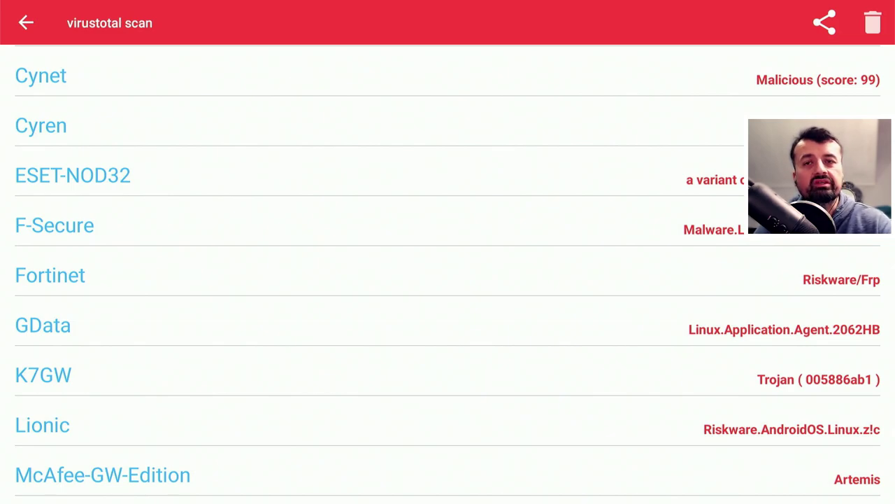
scroll(448, 280, "down", 1)
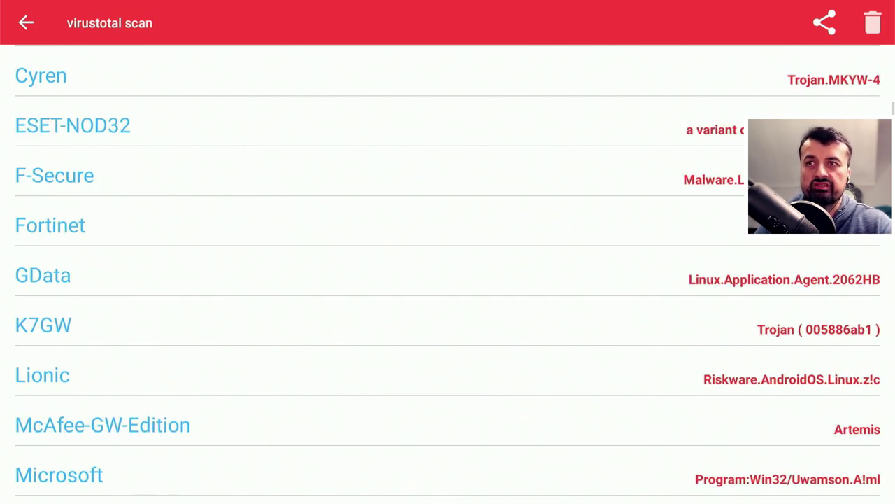
key("Escape")
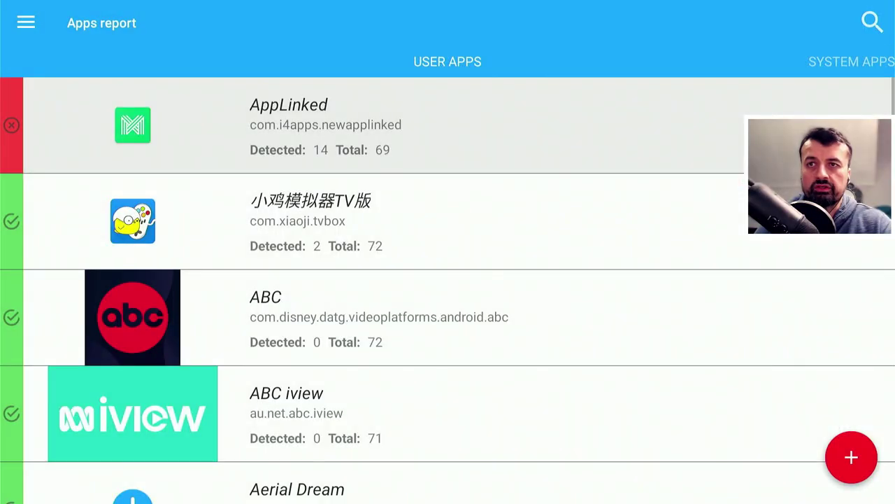
Move down the app list to 小鸡模拟器TV版 and open its detection report.
key("Up")
key("Down")
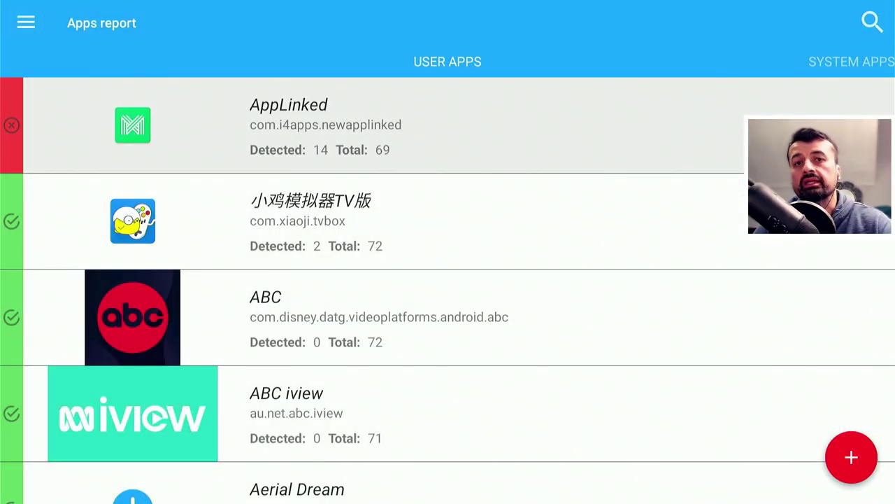
key("Down")
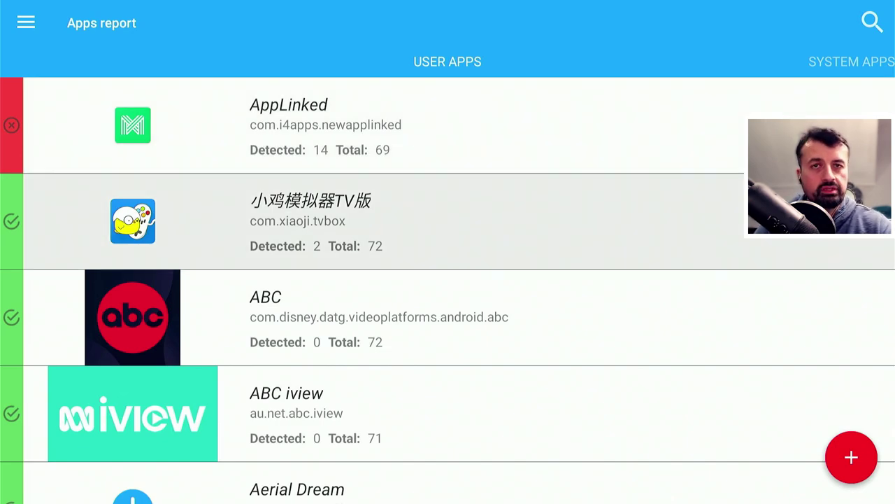
key("Down")
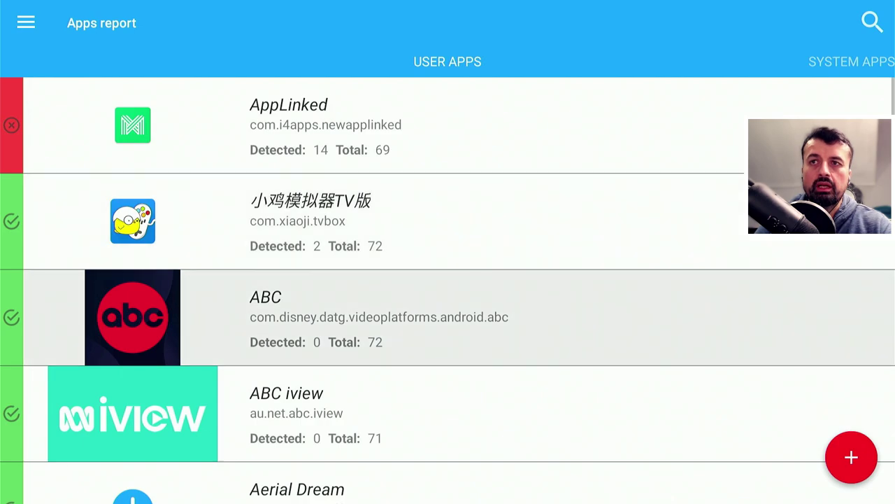
key("Up")
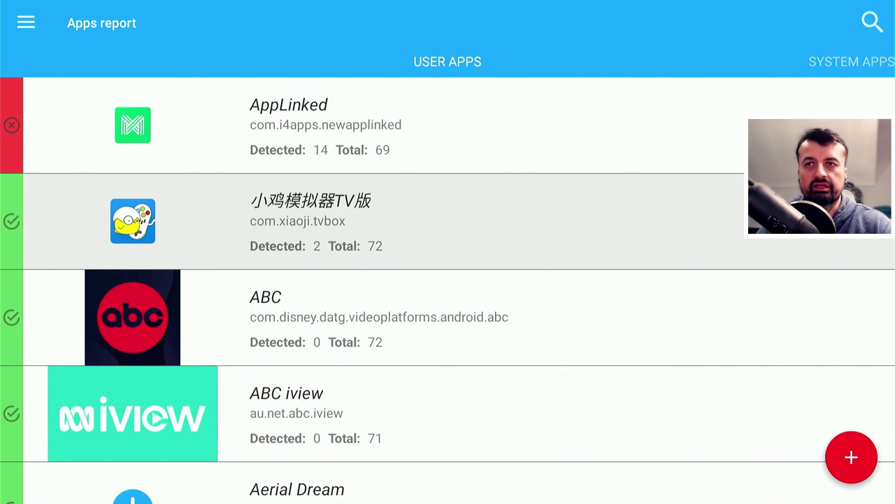
key("Return")
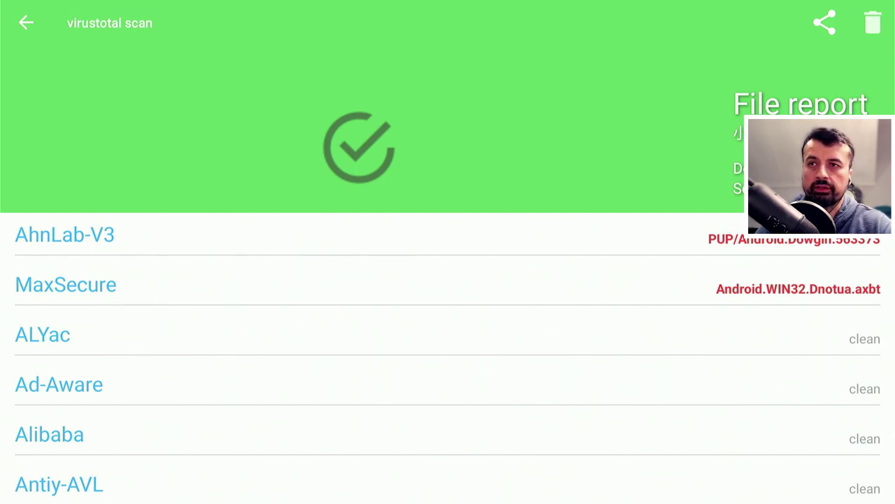
Leave the 小鸡模拟器TV版 report (2 of 72 detections) with Back.
key("Escape")
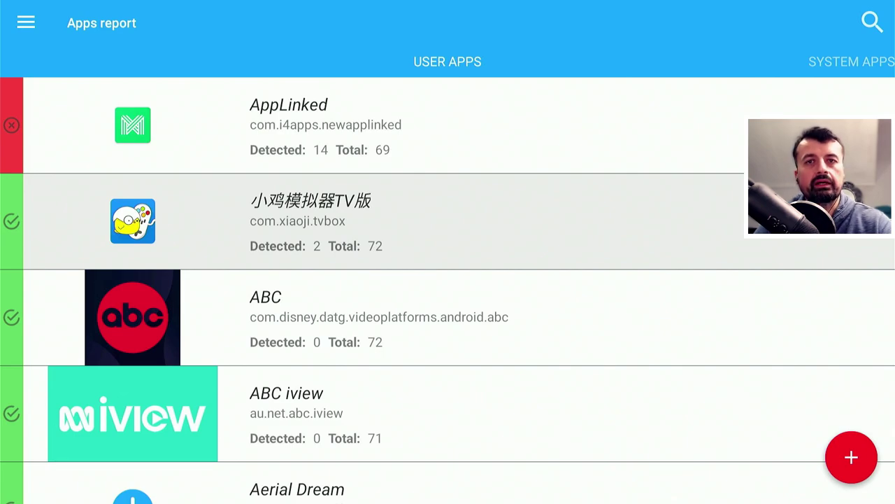
key("Down")
key("Down")
key("Down")
key("Down")
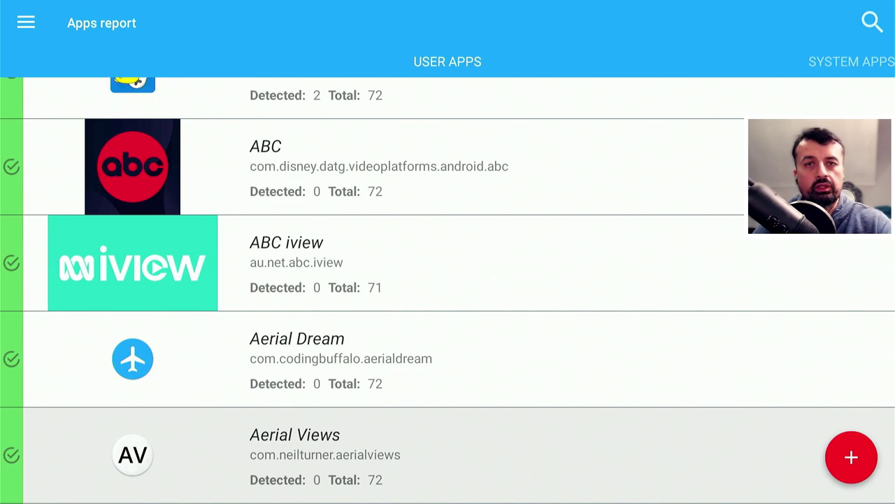
key("Down")
key("Down")
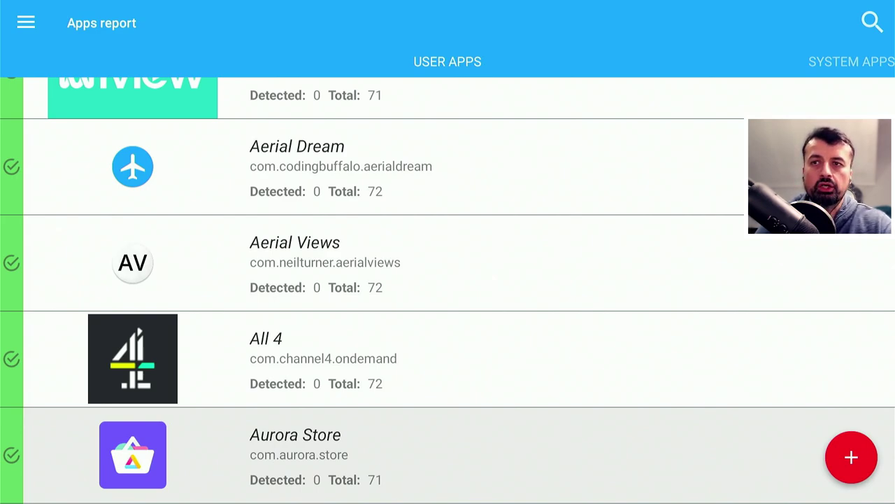
key("Down")
key("Down")
key("Down")
key("Down")
key("Down")
key("Down")
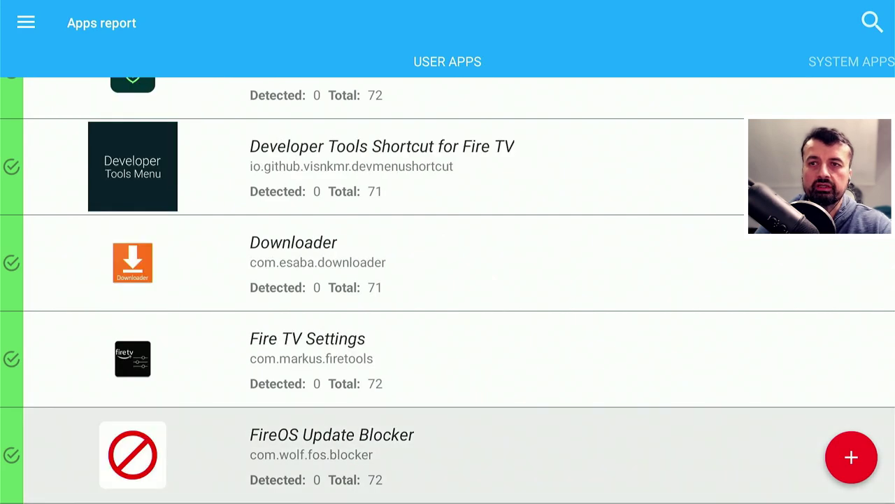
key("Down")
key("Down")
key("Down")
key("Down")
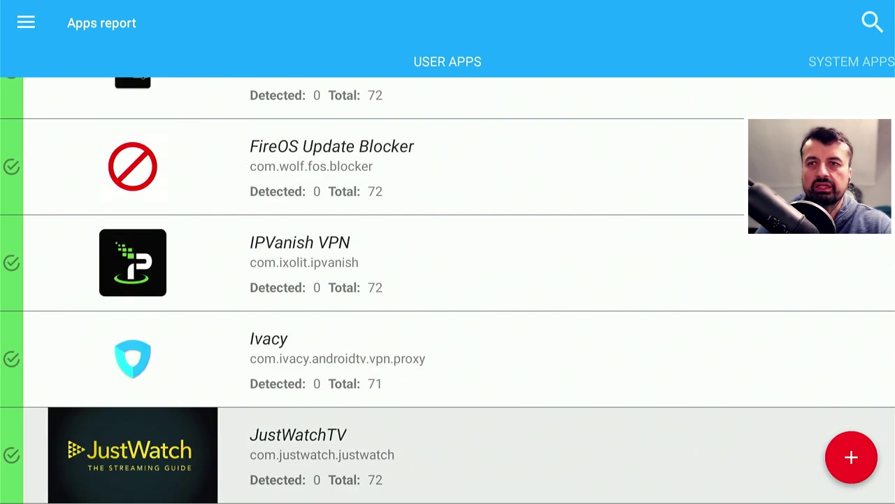
key("Down")
key("Down")
key("Down")
key("Down")
key("Down")
key("Down")
key("Down")
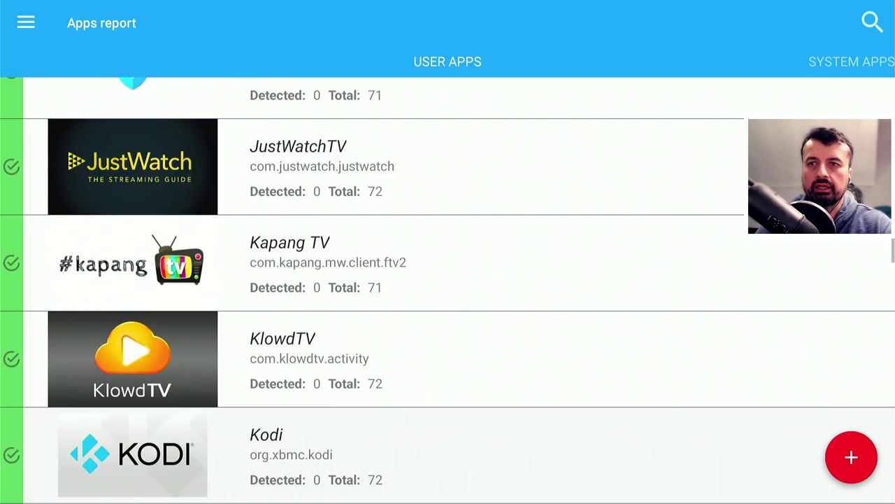
key("Down")
key("Down")
key("Down")
key("Down")
key("Down")
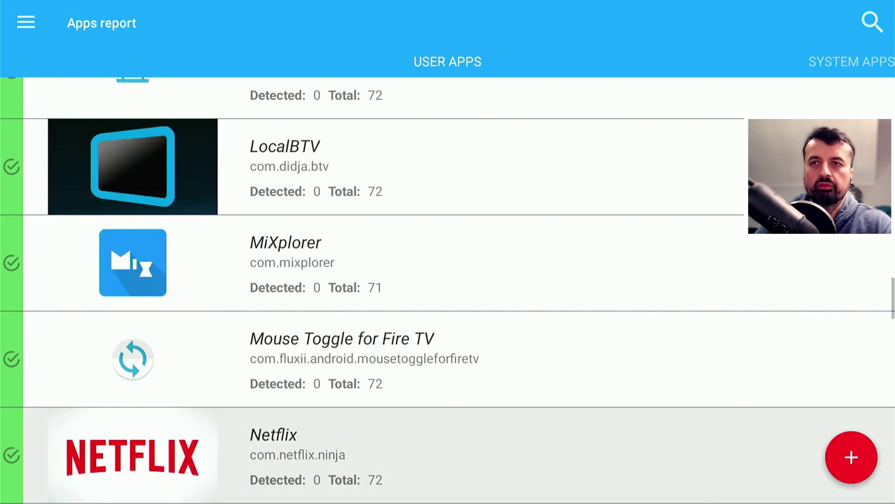